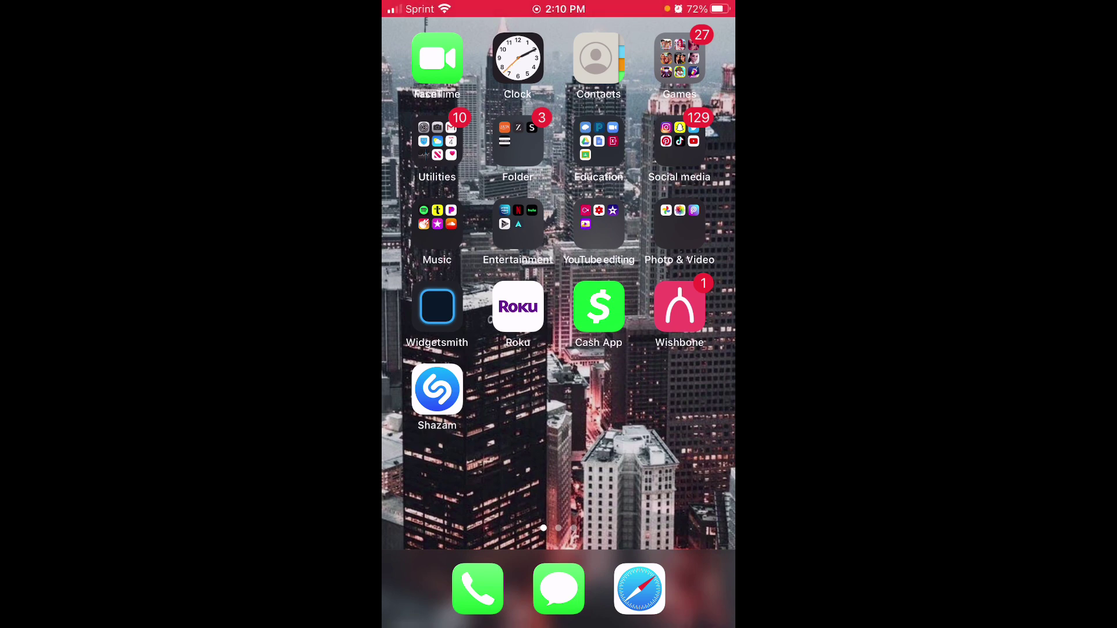
Drop the iPhone brightness to minimum in Control Center, then return to Evil Nun's mode selection
left_click_drag(664, 392, 436, 393)
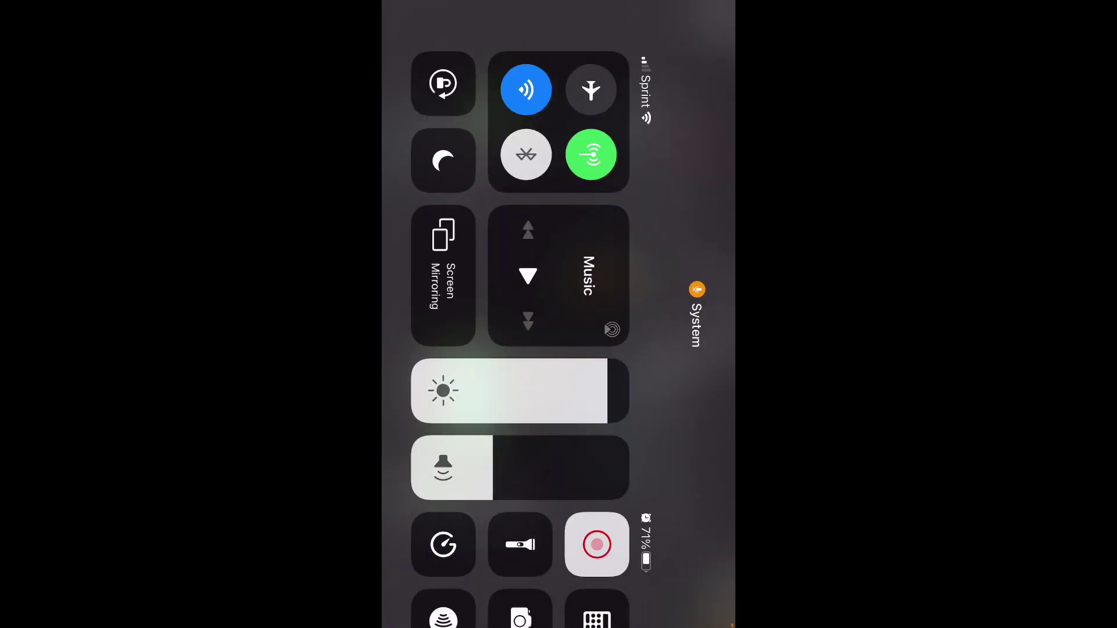
left_click_drag(619, 391, 414, 392)
left_click(690, 437)
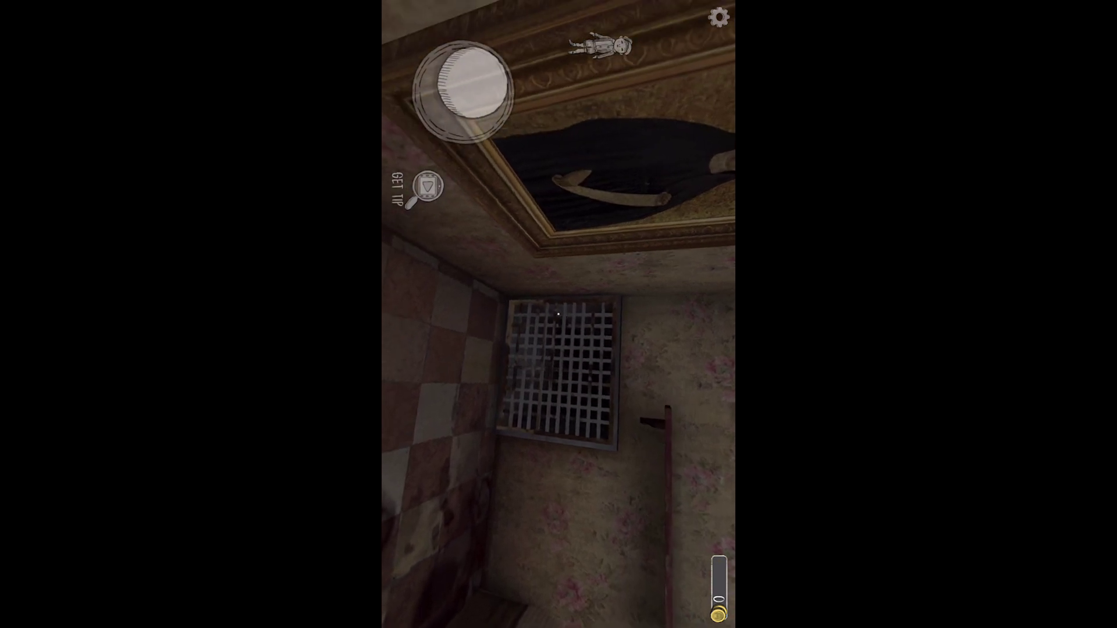
Walk past the dark wall vent and turn toward the chalkboard classroom with the ladder
mouse_move(475, 83)
left_mouse_down()
mouse_move(480, 97)
mouse_move(467, 93)
left_mouse_up()
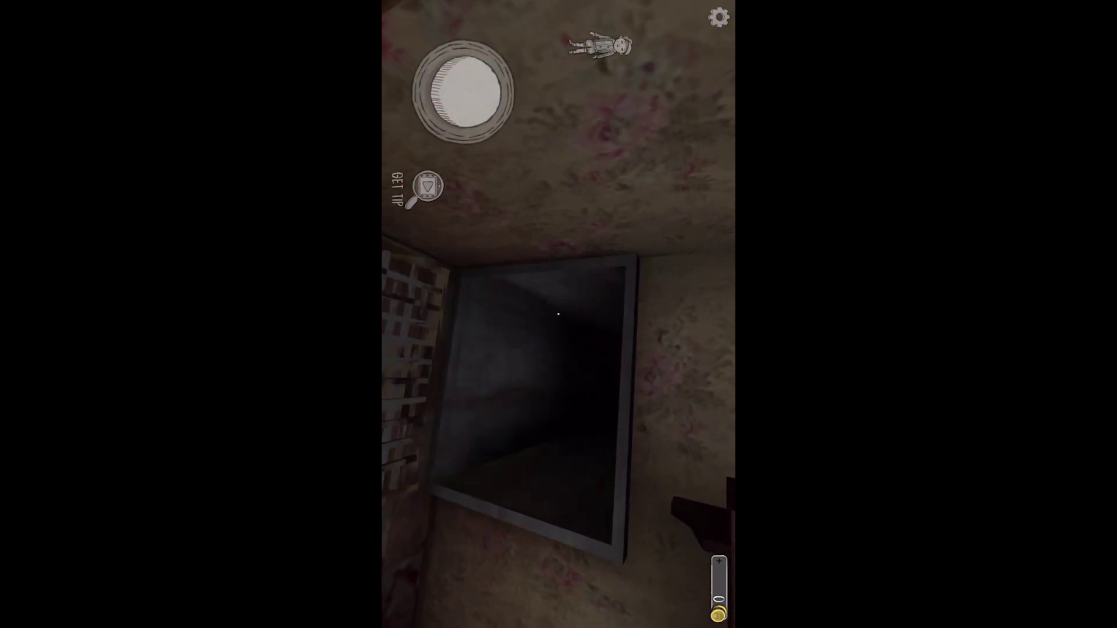
left_click_drag(463, 92, 497, 87)
left_click_drag(731, 559, 558, 559)
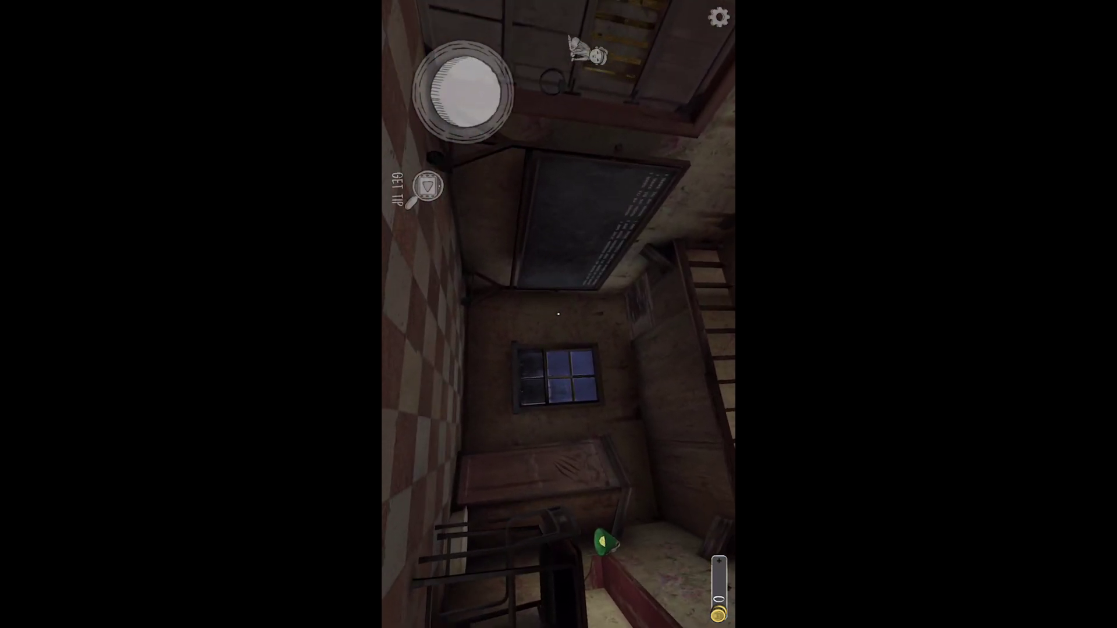
Look up at the barred trapdoor in the ceiling above the corridor
left_click_drag(611, 218, 610, 445)
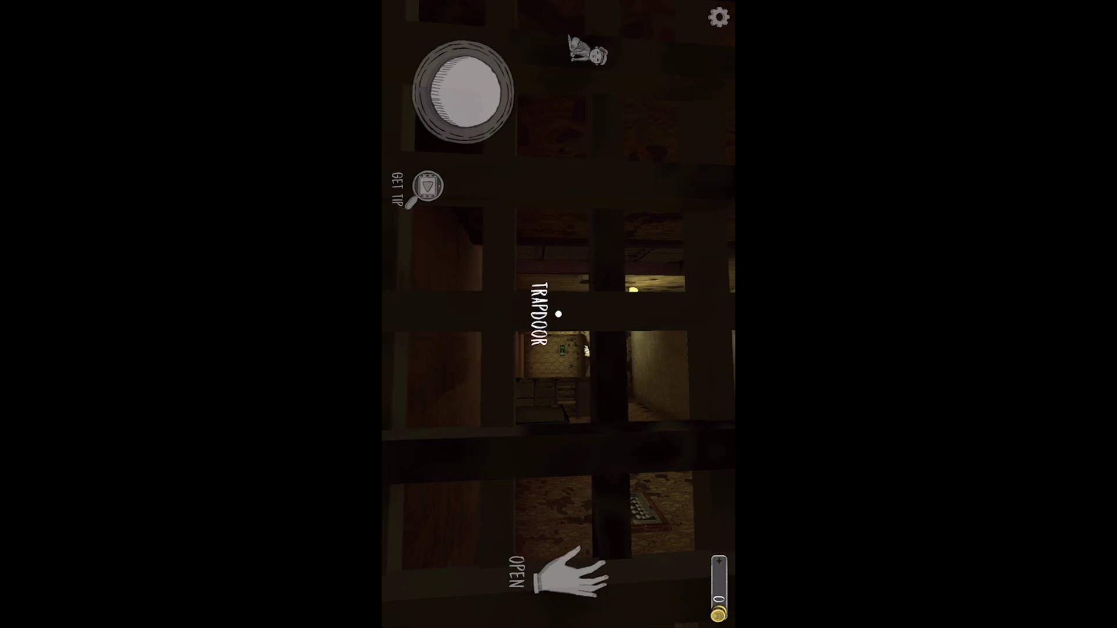
Move back down the shaft from the grate and swing open the barred trapdoor
left_click_drag(462, 92, 432, 85)
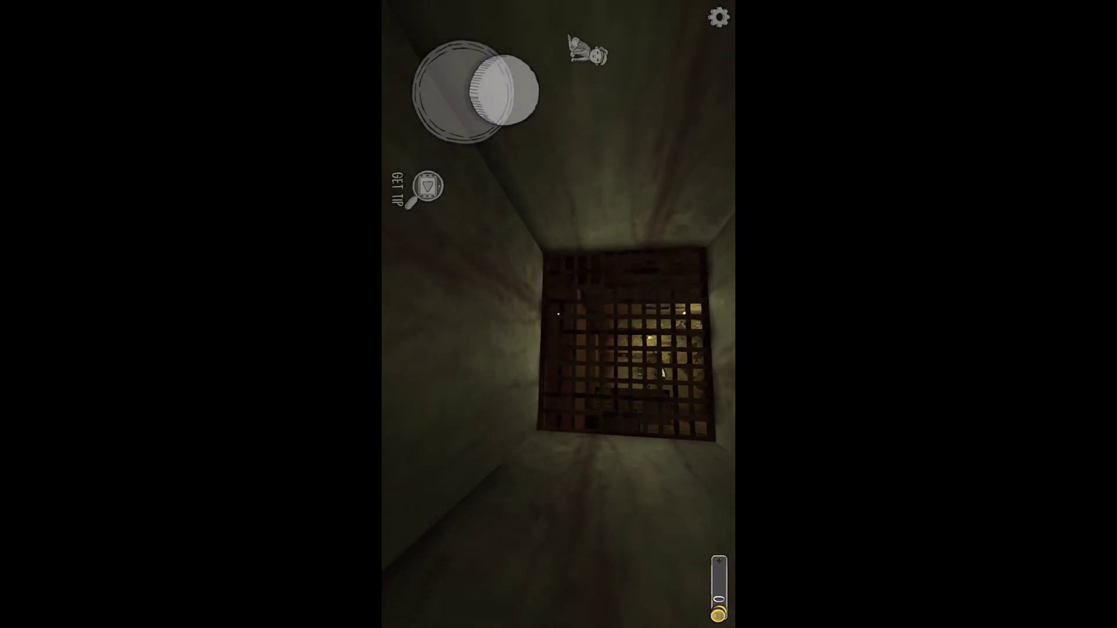
left_click(572, 573)
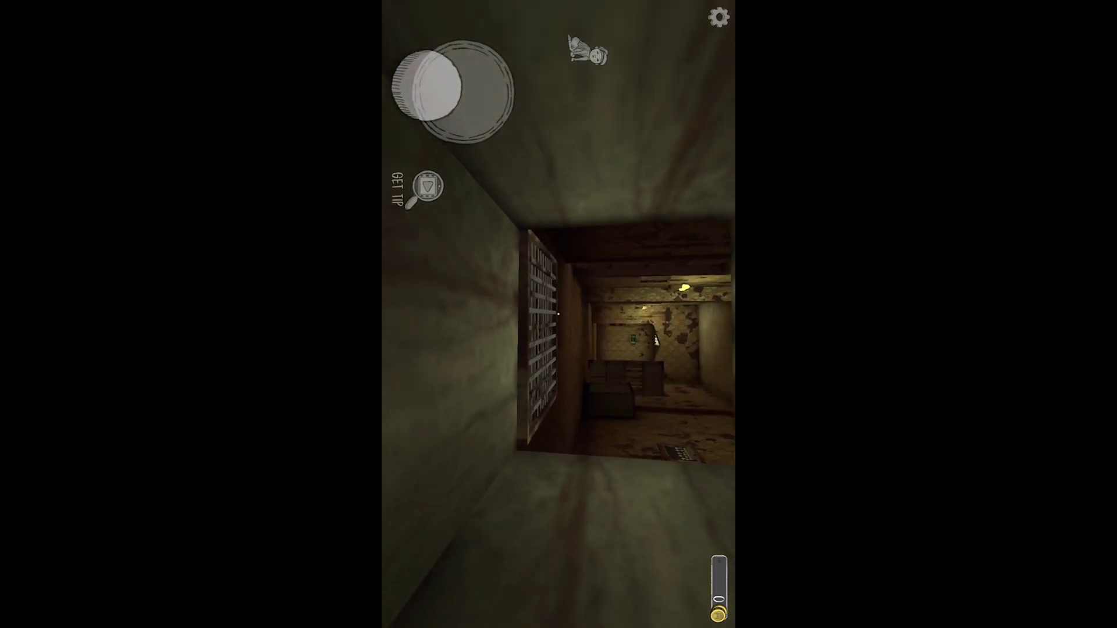